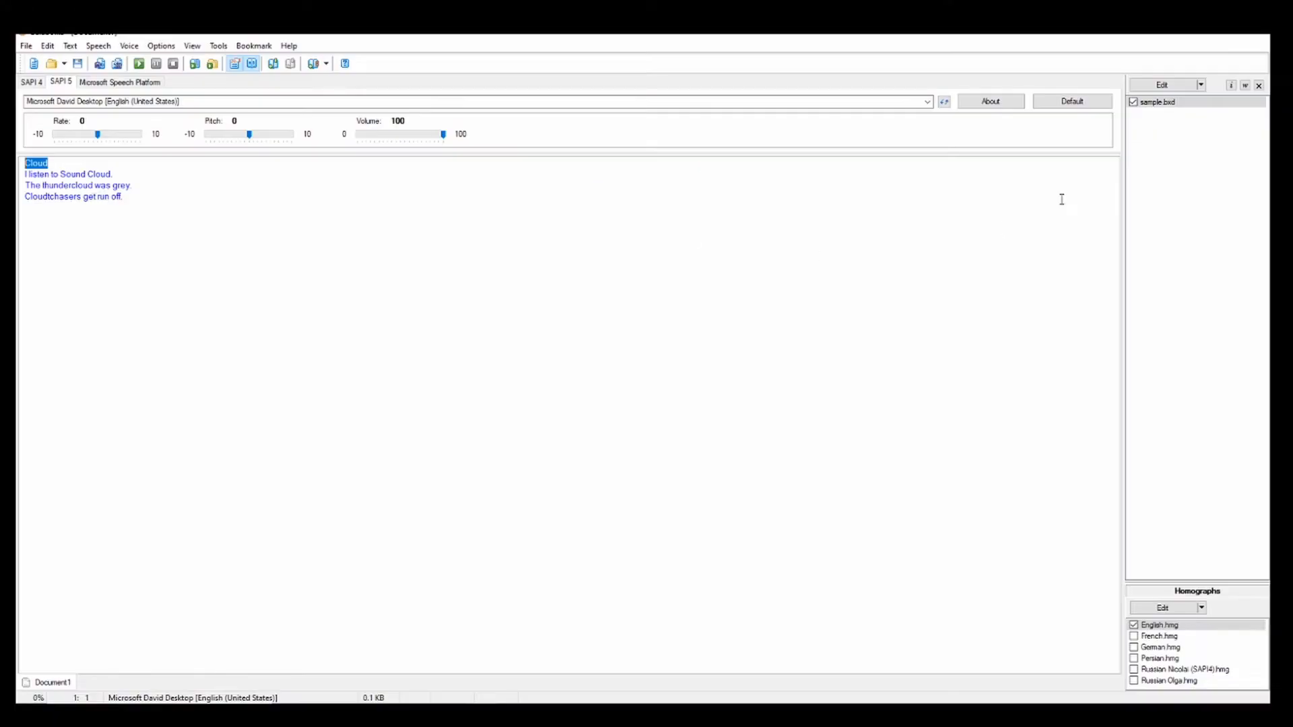
Step: View the rules in the sample.bxd dictionary, and start a phoneme-based pronunciation rule for the document's word "Cloud"
double_click(1139, 104)
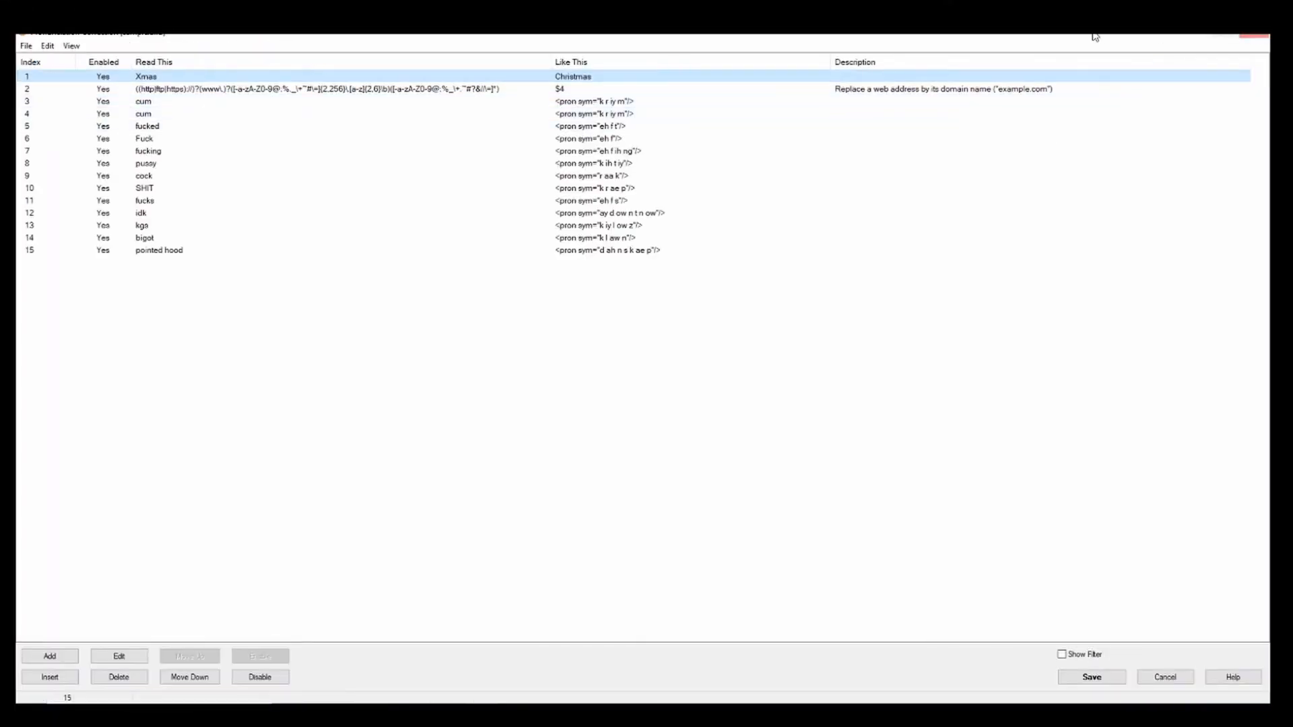
left_click(1259, 41)
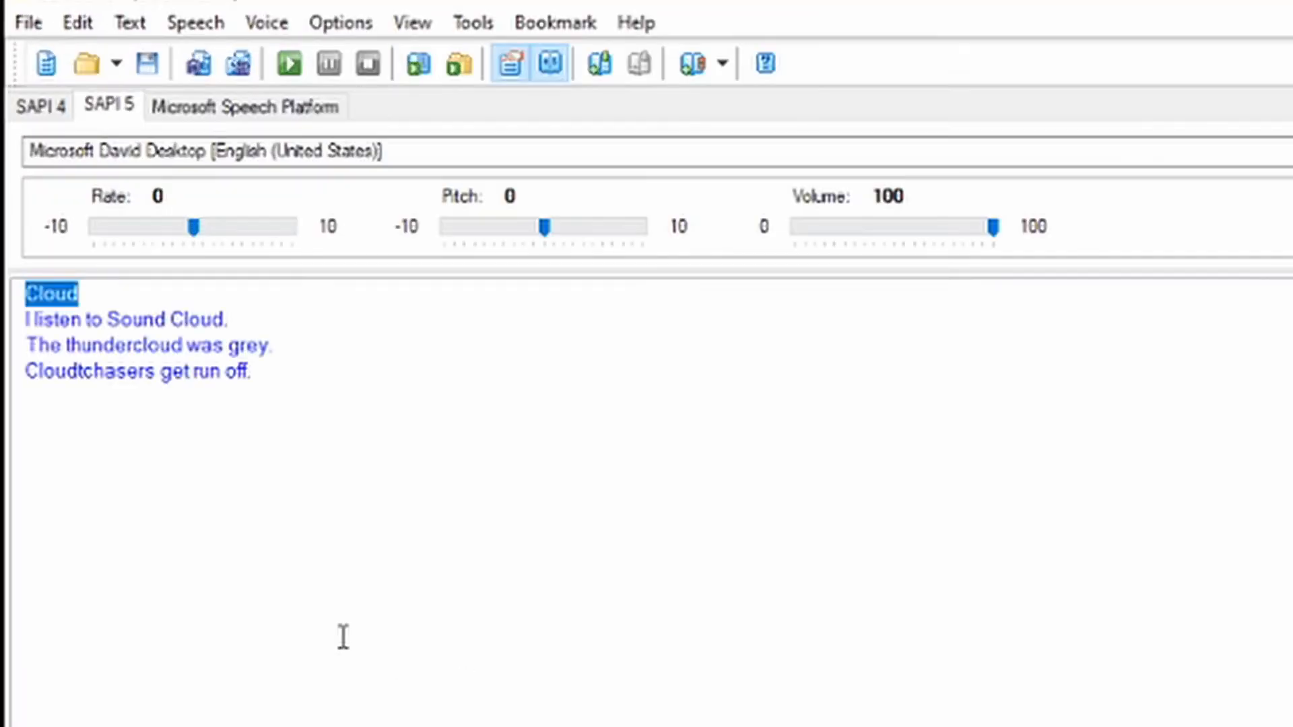
right_click(57, 290)
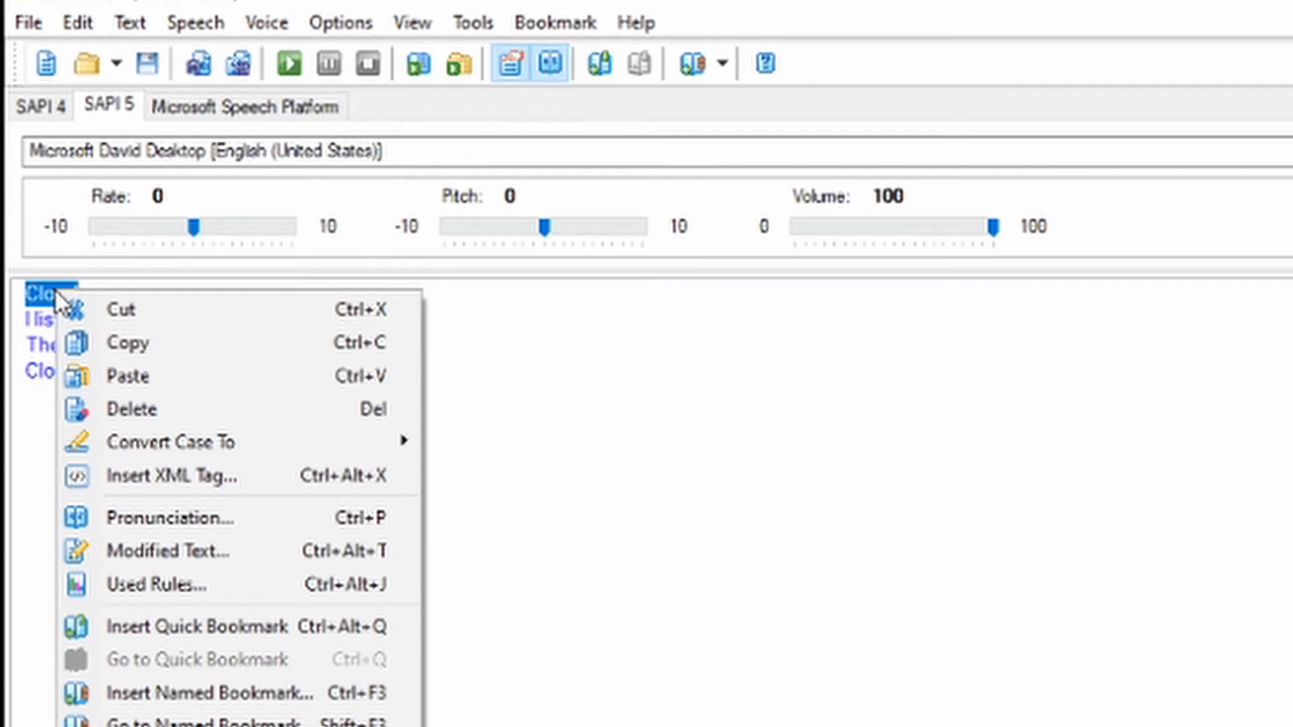
left_click(181, 518)
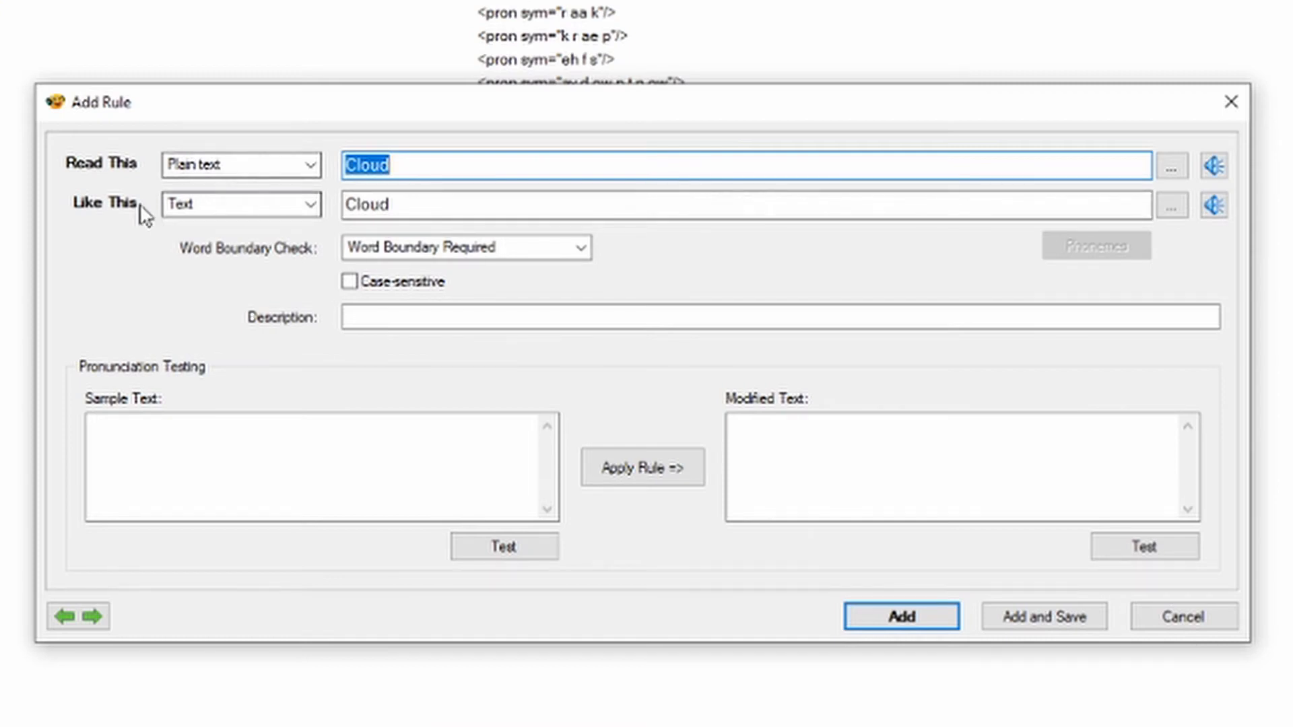
left_click(310, 205)
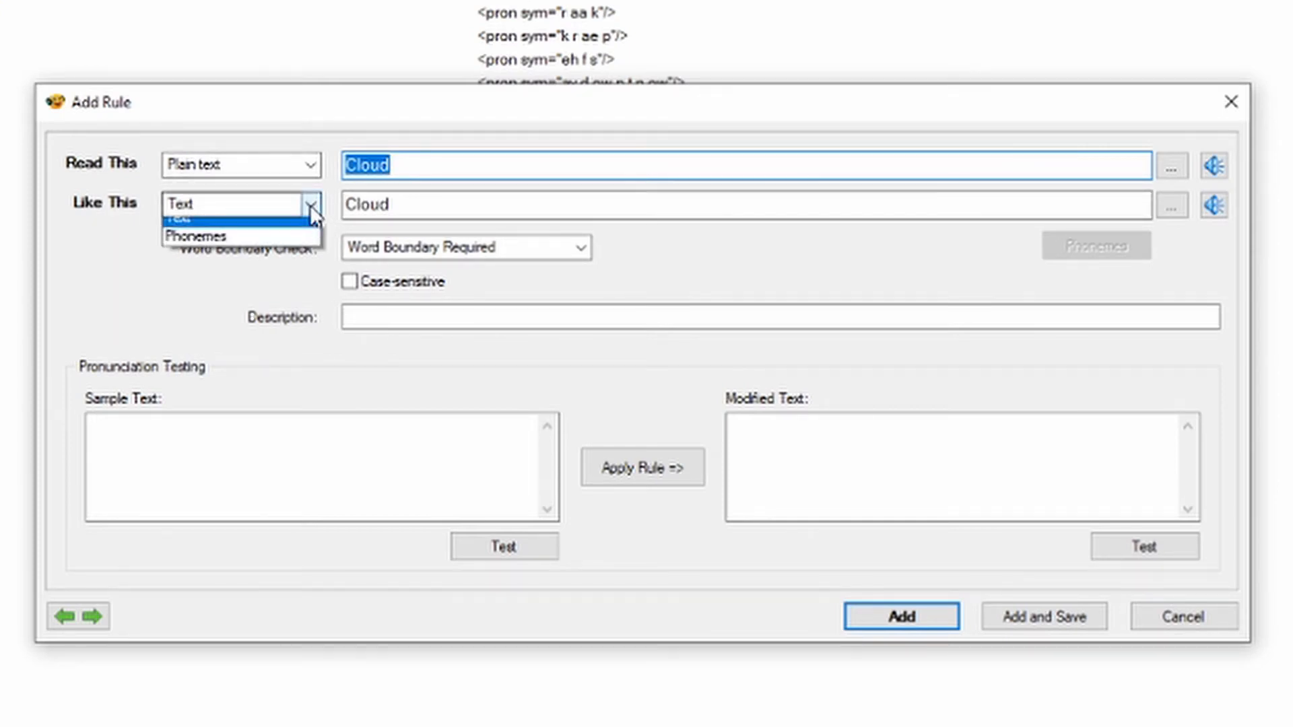
left_click(285, 247)
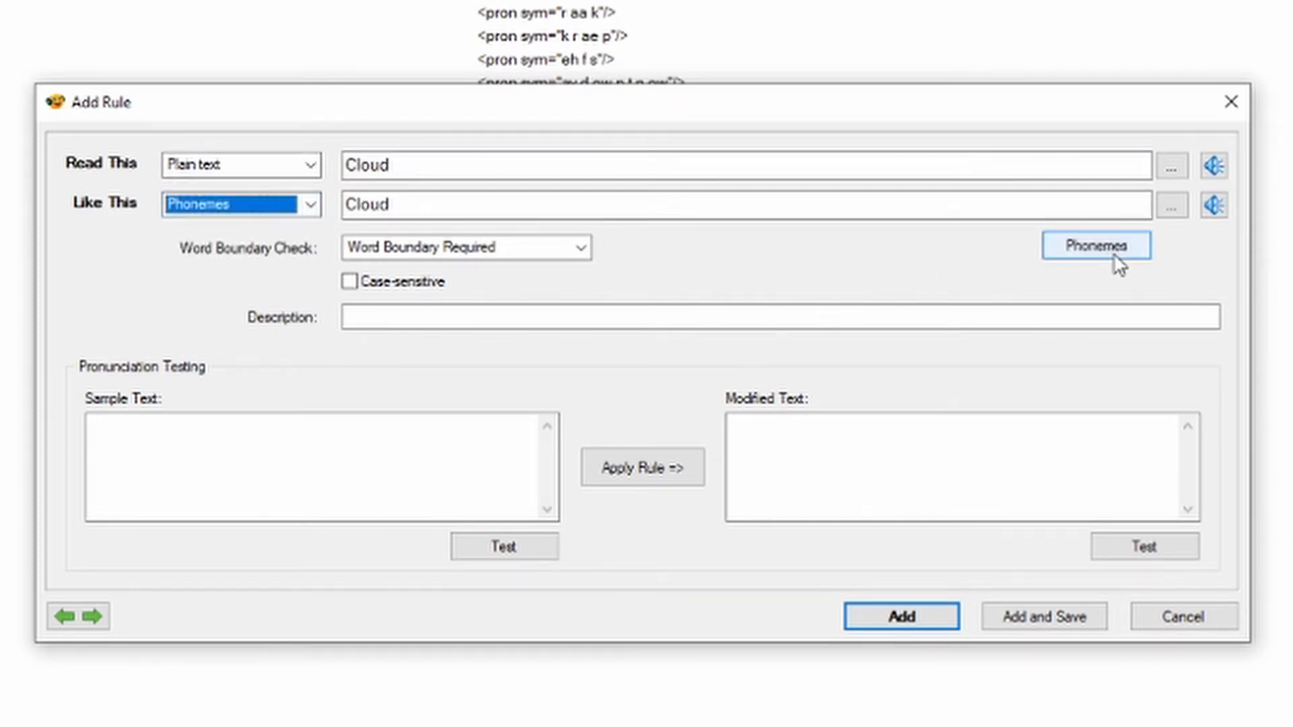
Step: Generate the rule's replacement phonemes from the text "booboo", listen to them and accept them
left_click(1101, 248)
left_click(442, 257)
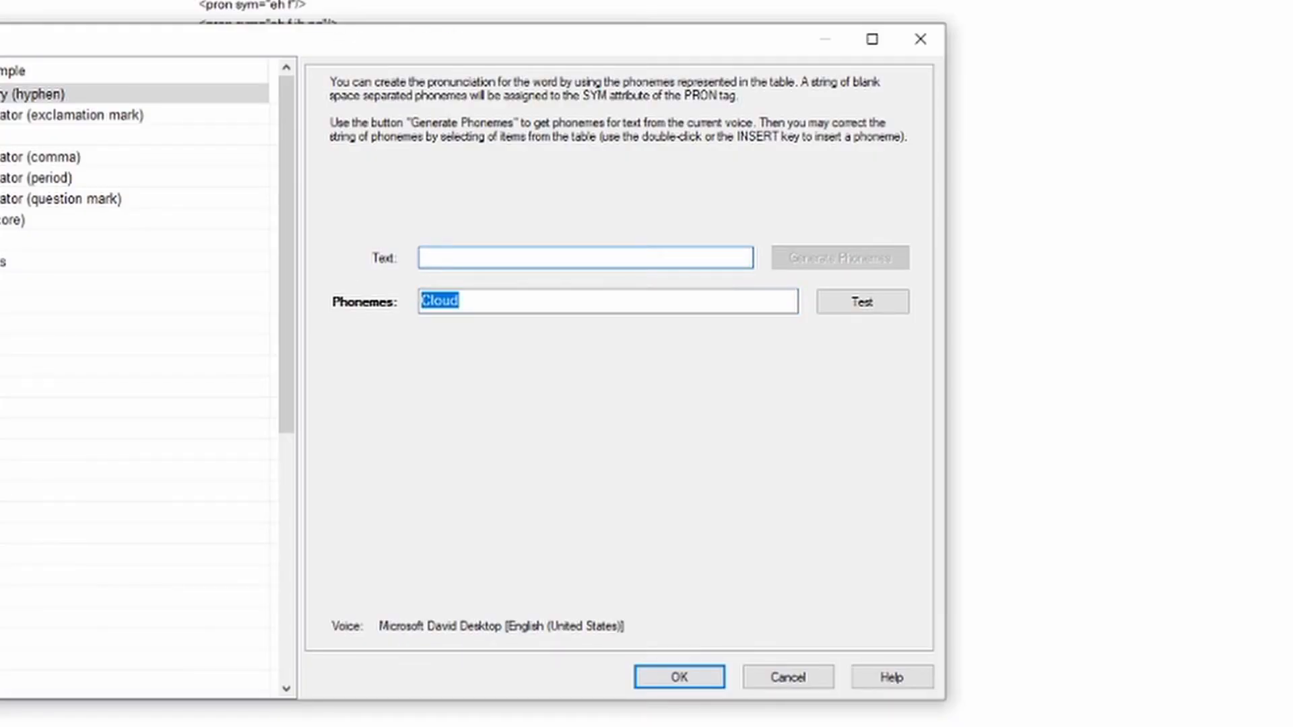
type("booboo")
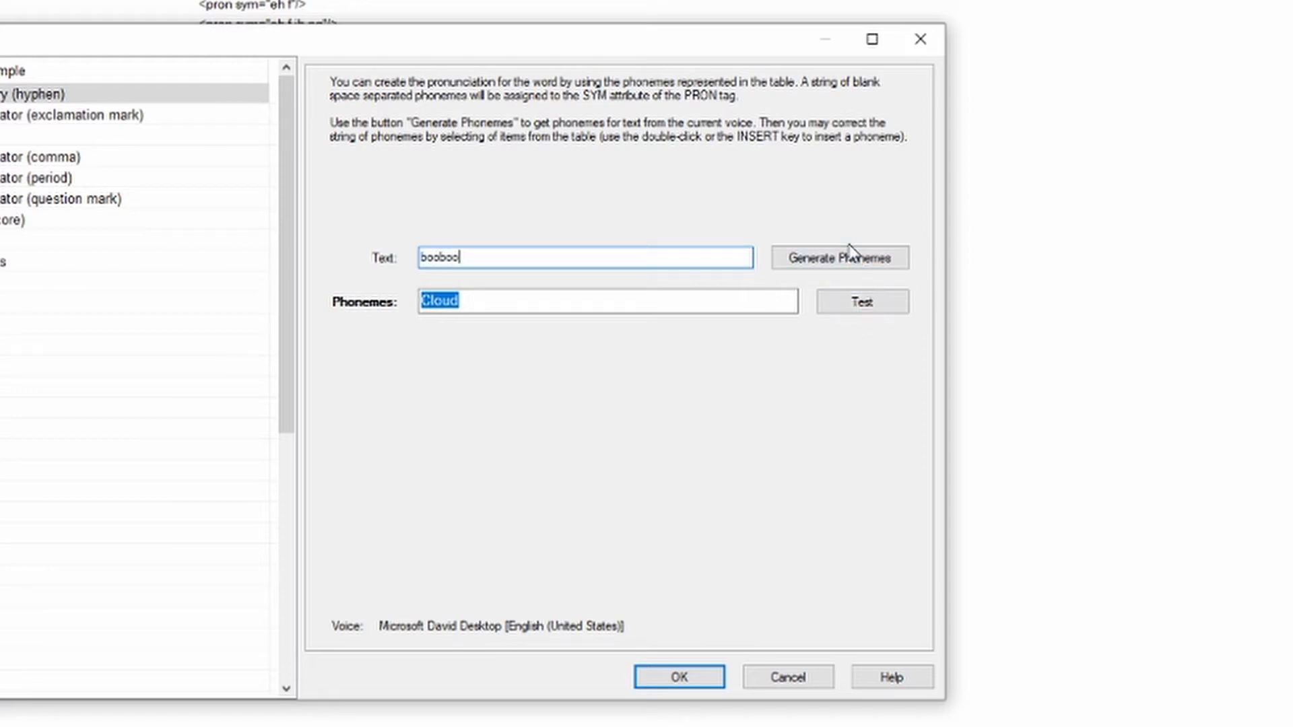
left_click(838, 267)
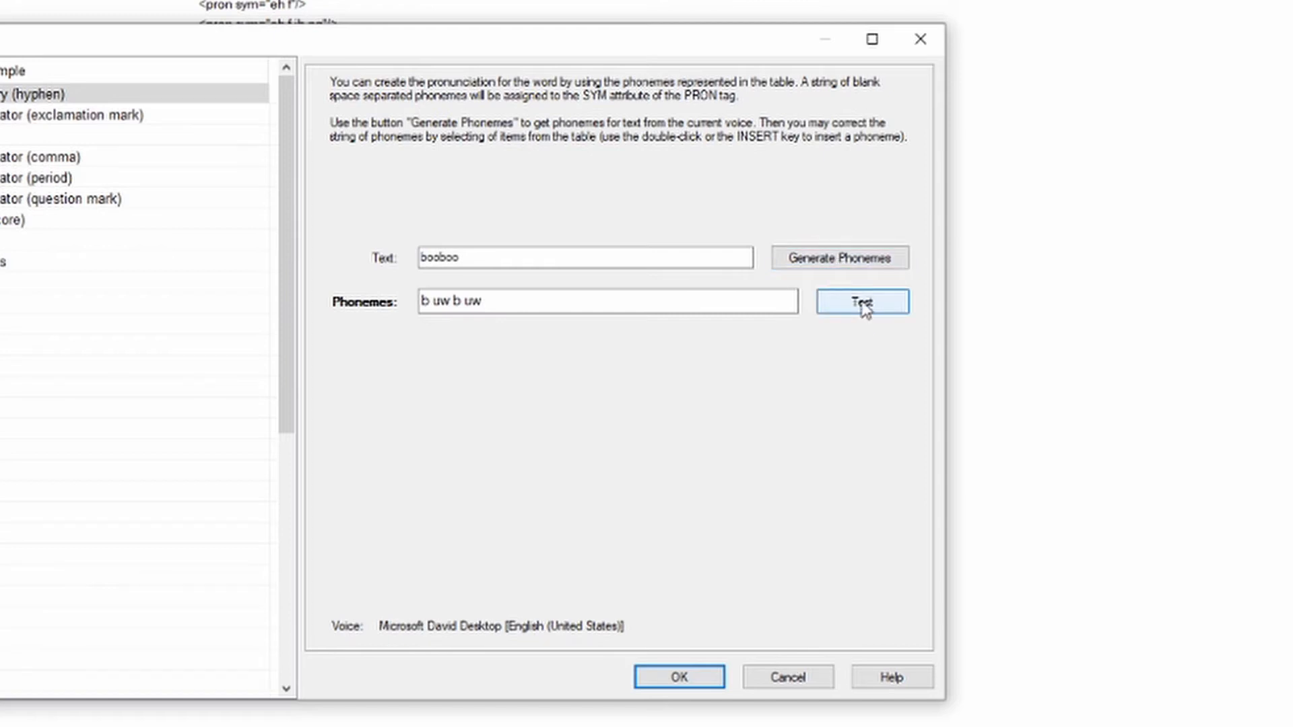
left_click(863, 305)
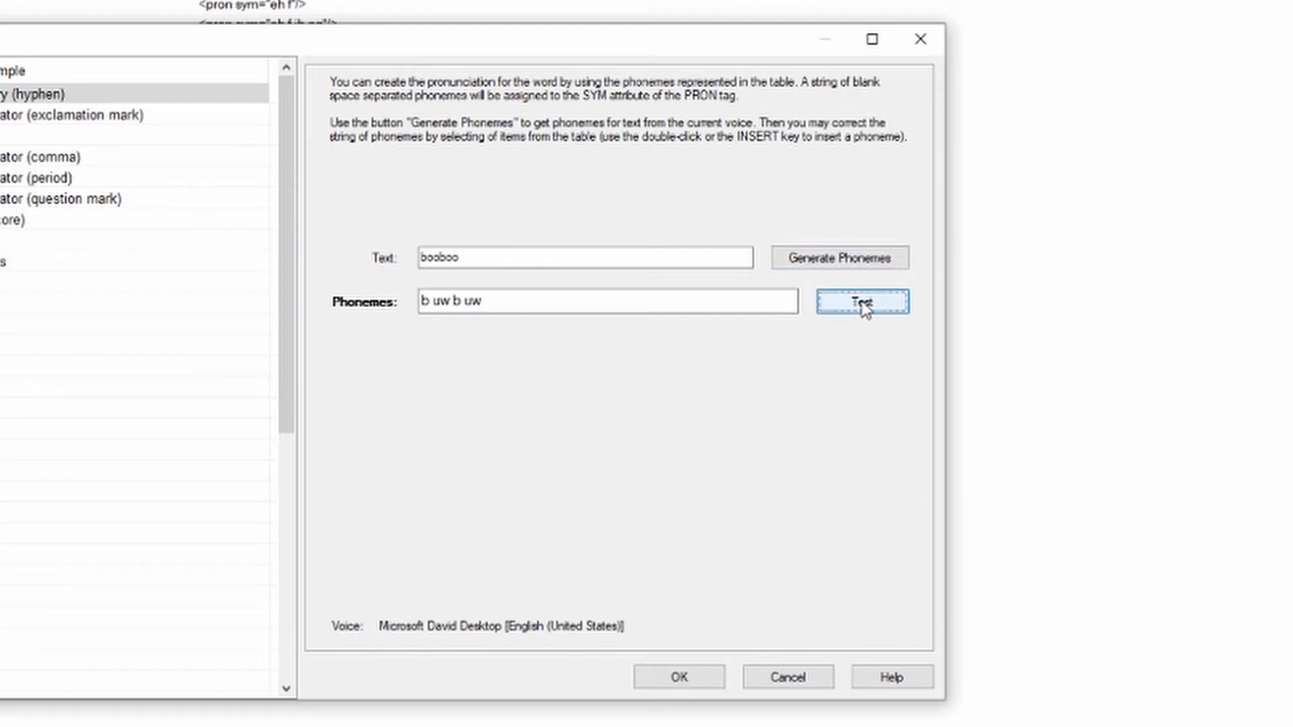
left_click(688, 678)
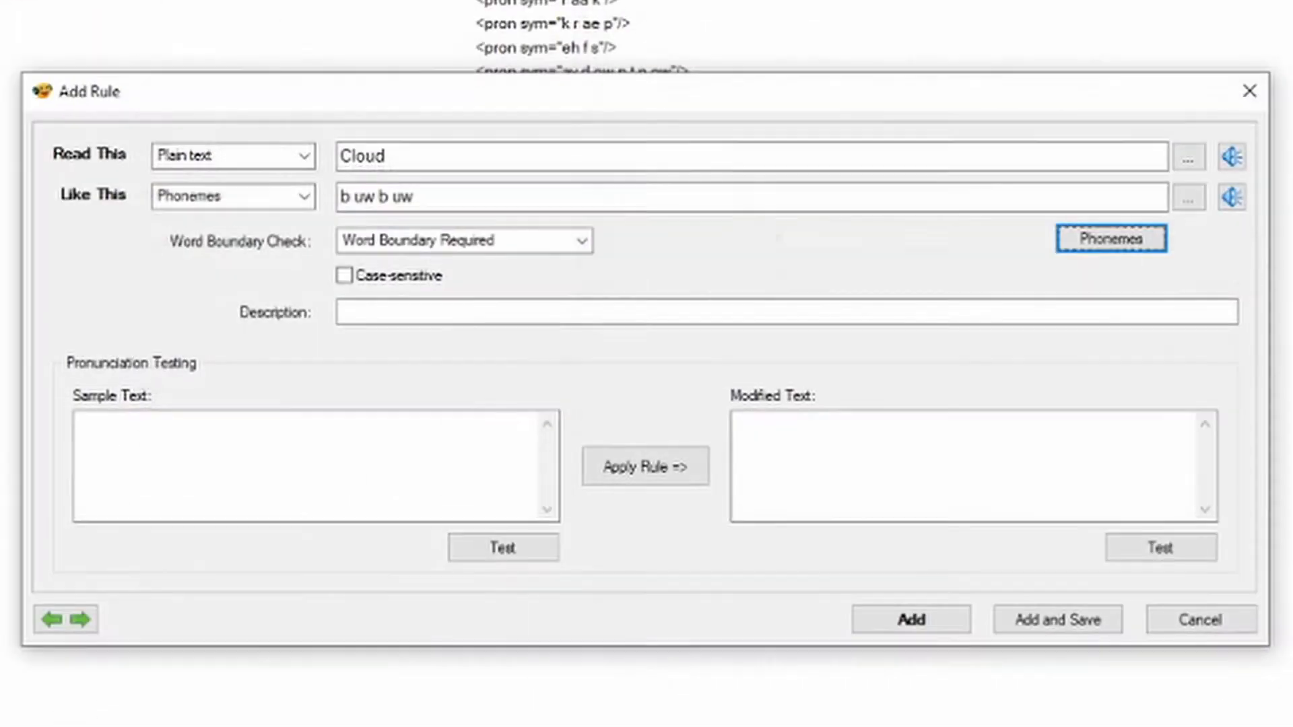
Step: Apply the rule to the sample text "Cloud", listen to the modified text, and add and save the rule
left_click(396, 158)
left_click_drag(391, 156, 276, 159)
right_click(370, 156)
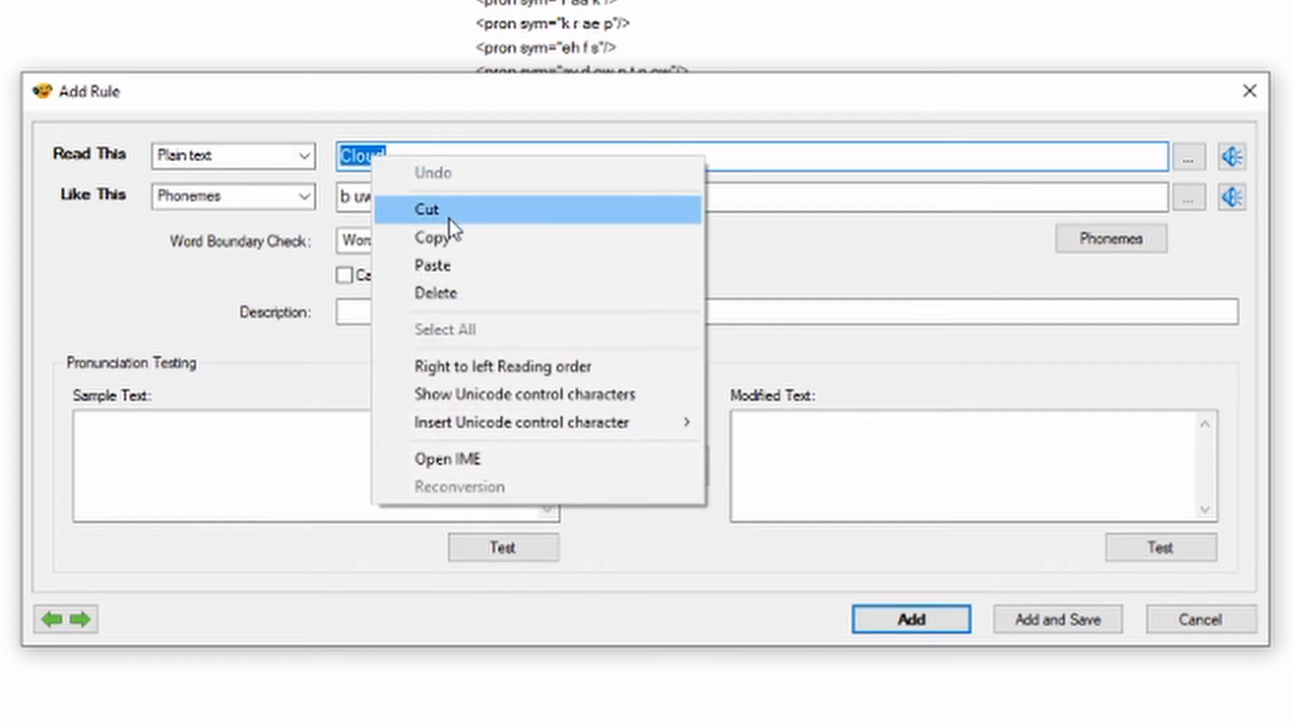
left_click(452, 246)
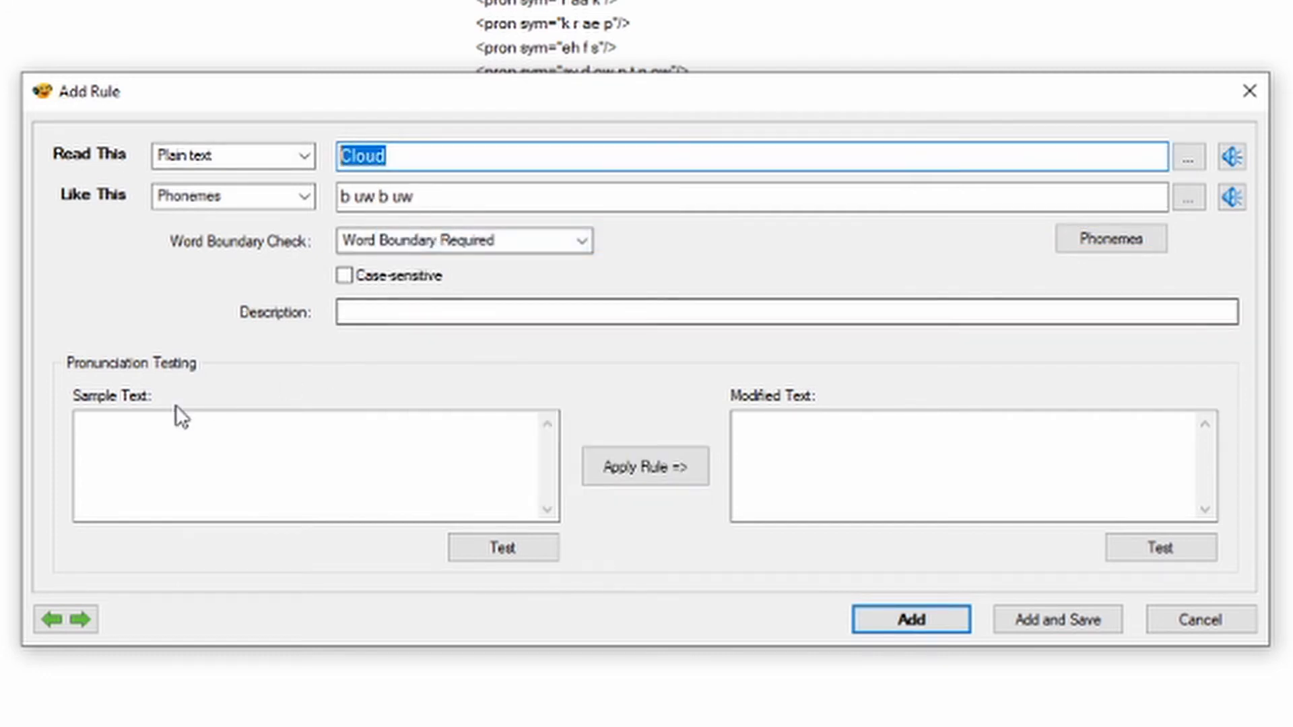
left_click(88, 432)
right_click(87, 432)
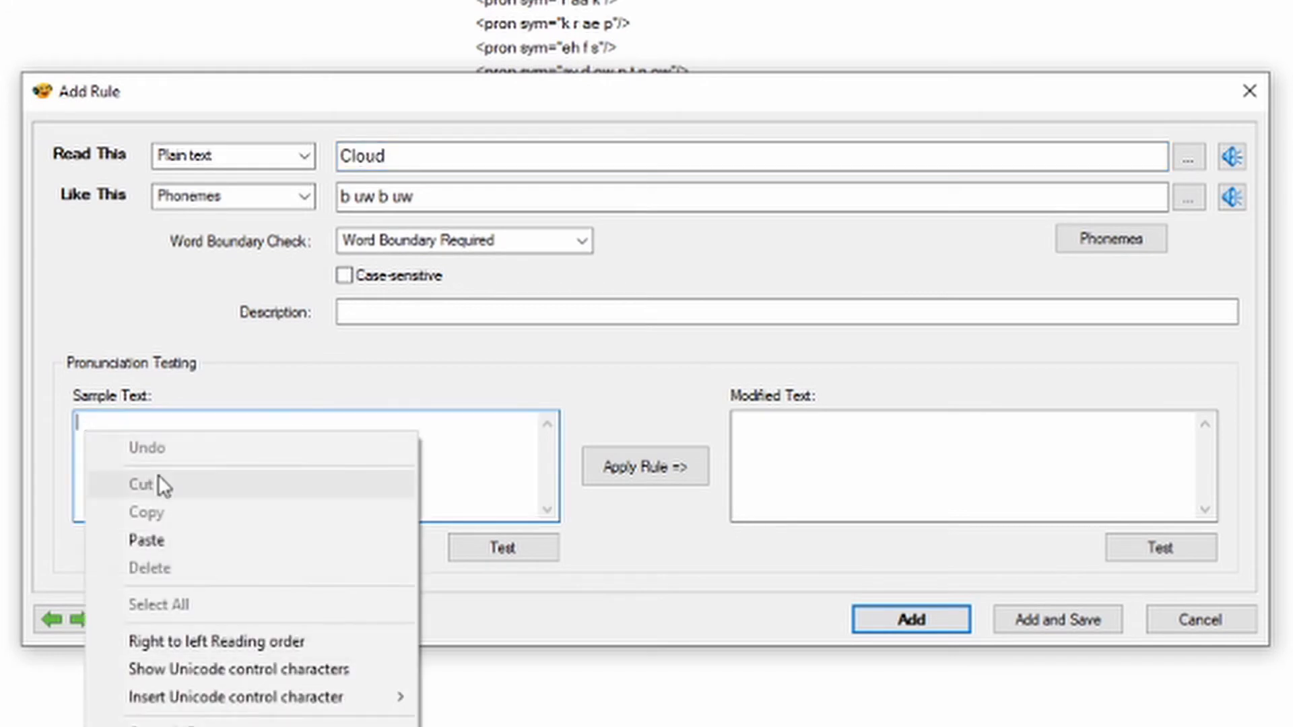
left_click(181, 537)
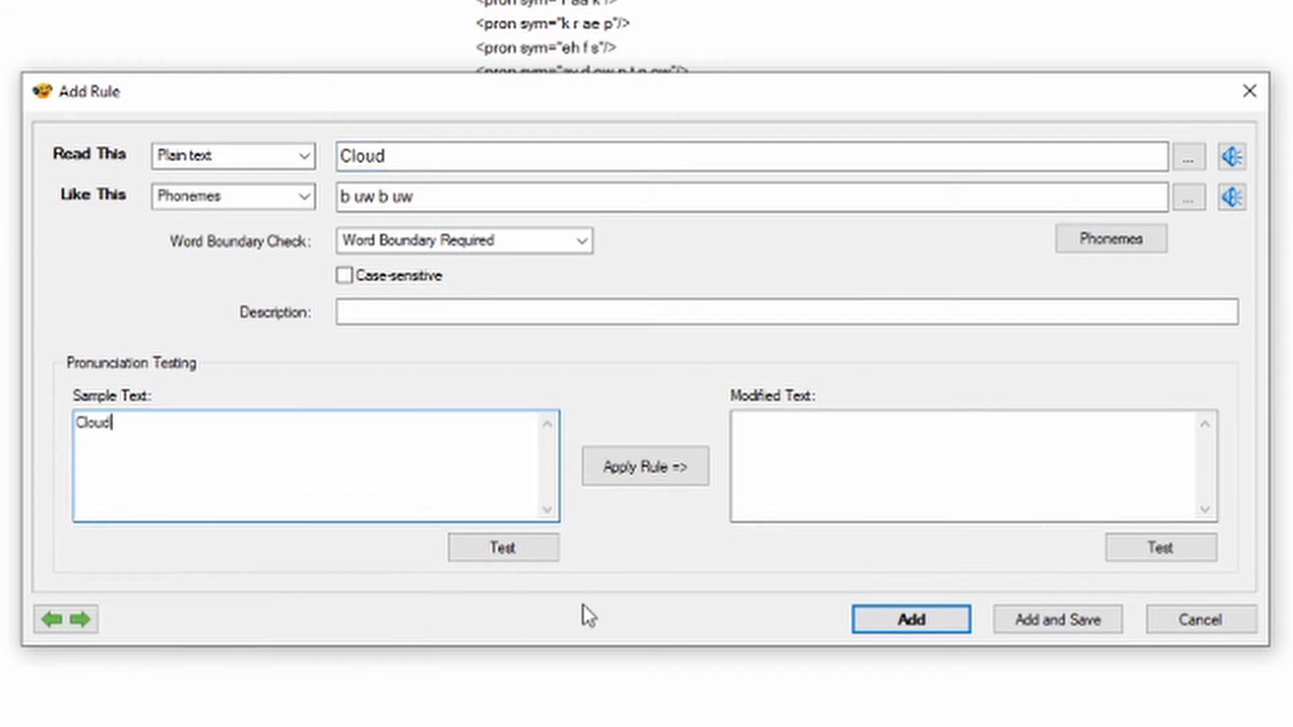
left_click(644, 464)
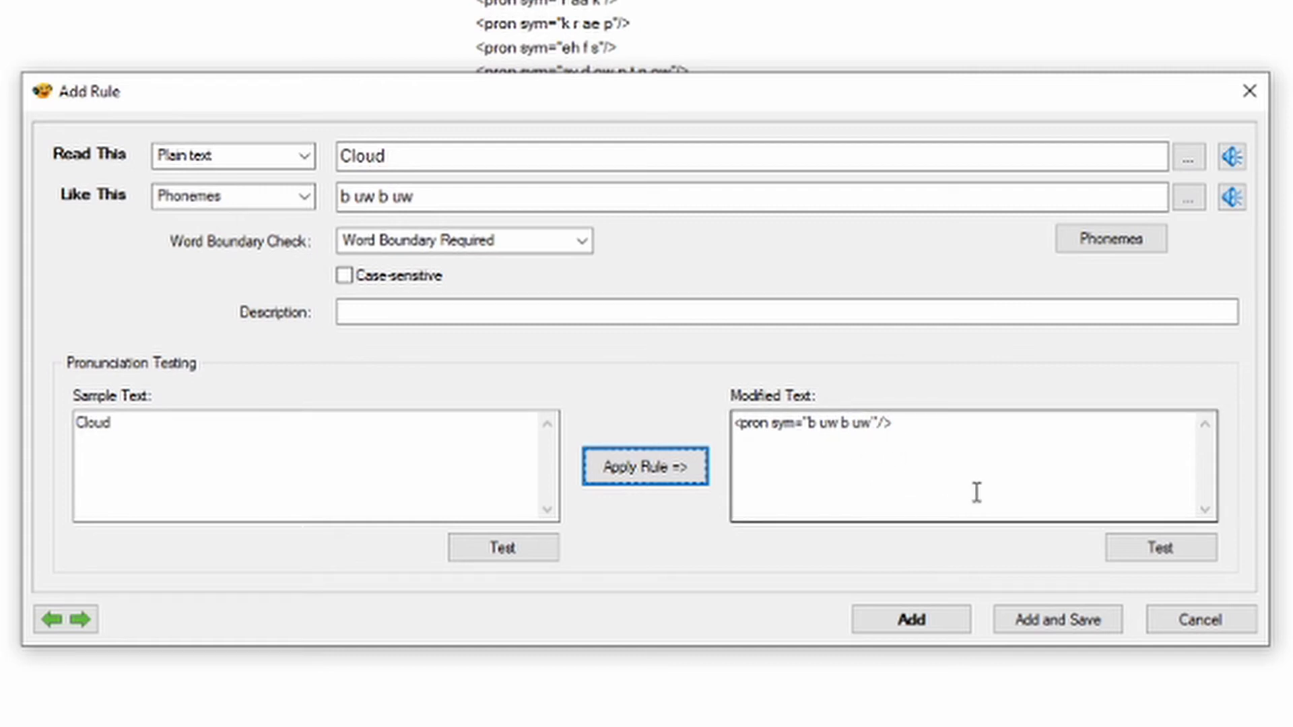
left_click(1168, 549)
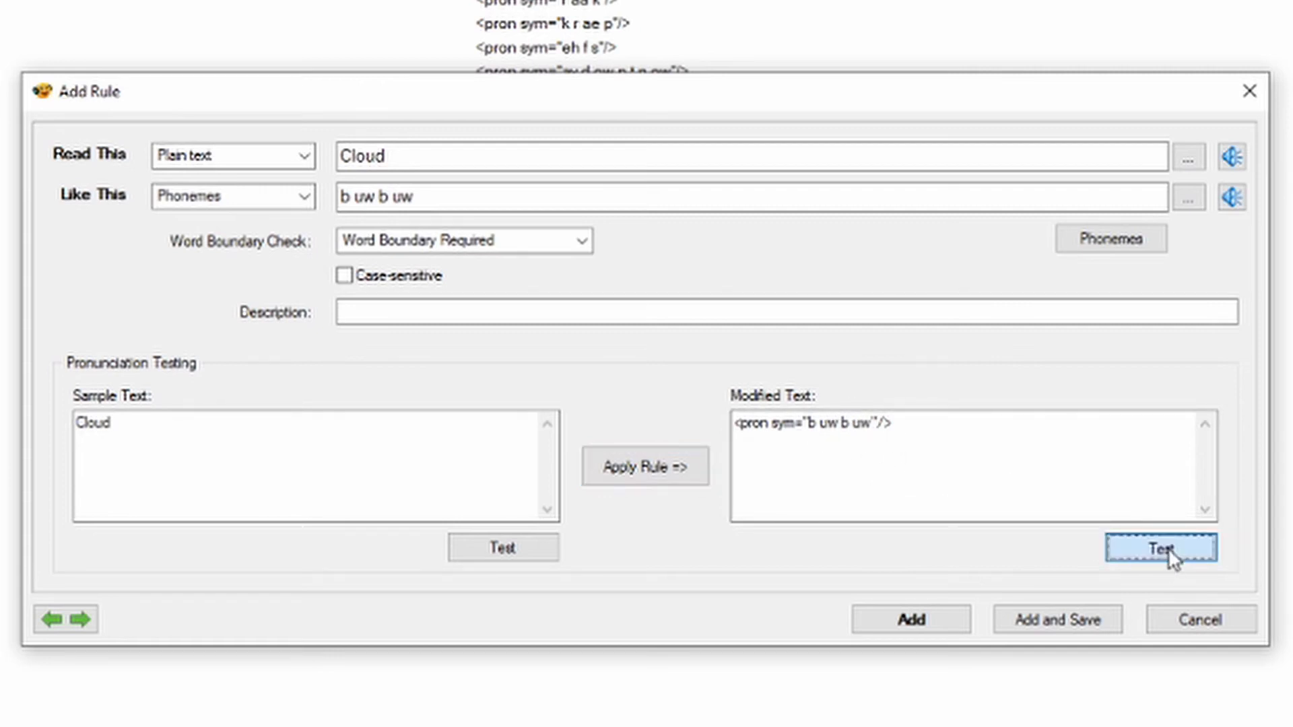
left_click(1066, 620)
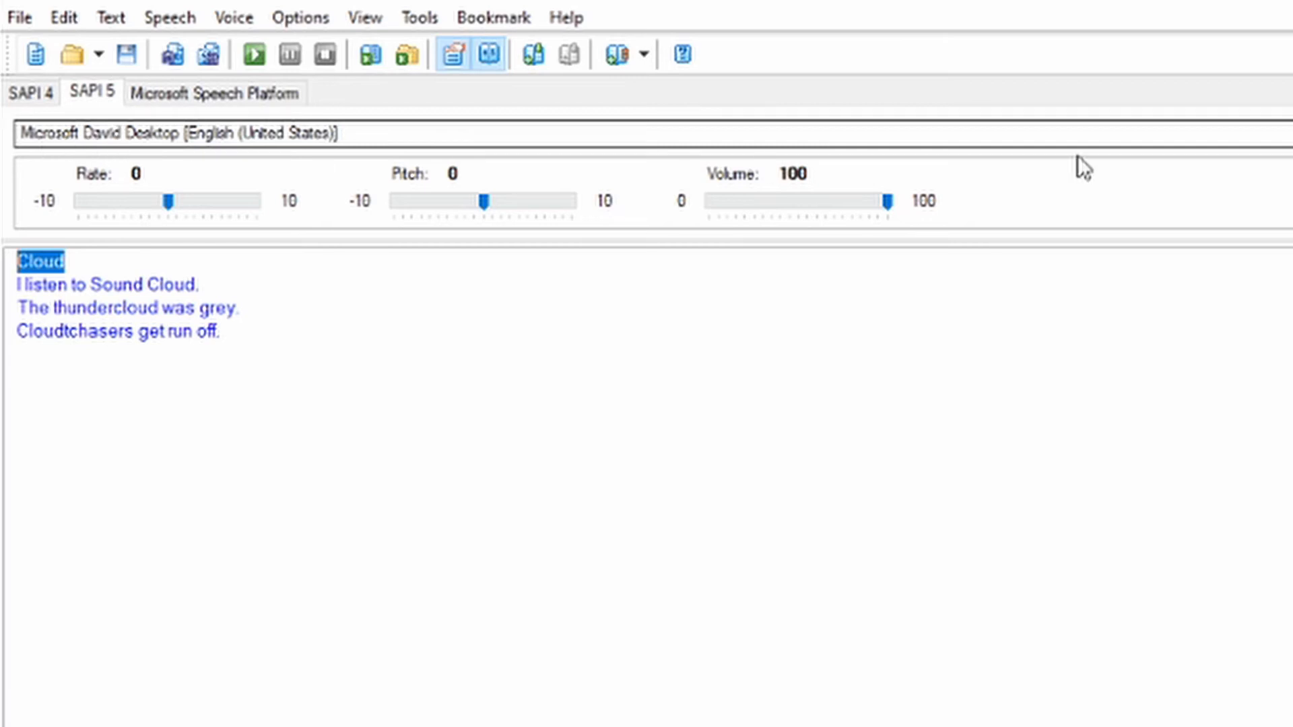
Step: Check the available SAPI 5 voices and read the document aloud with Microsoft David Desktop
left_click(1158, 133)
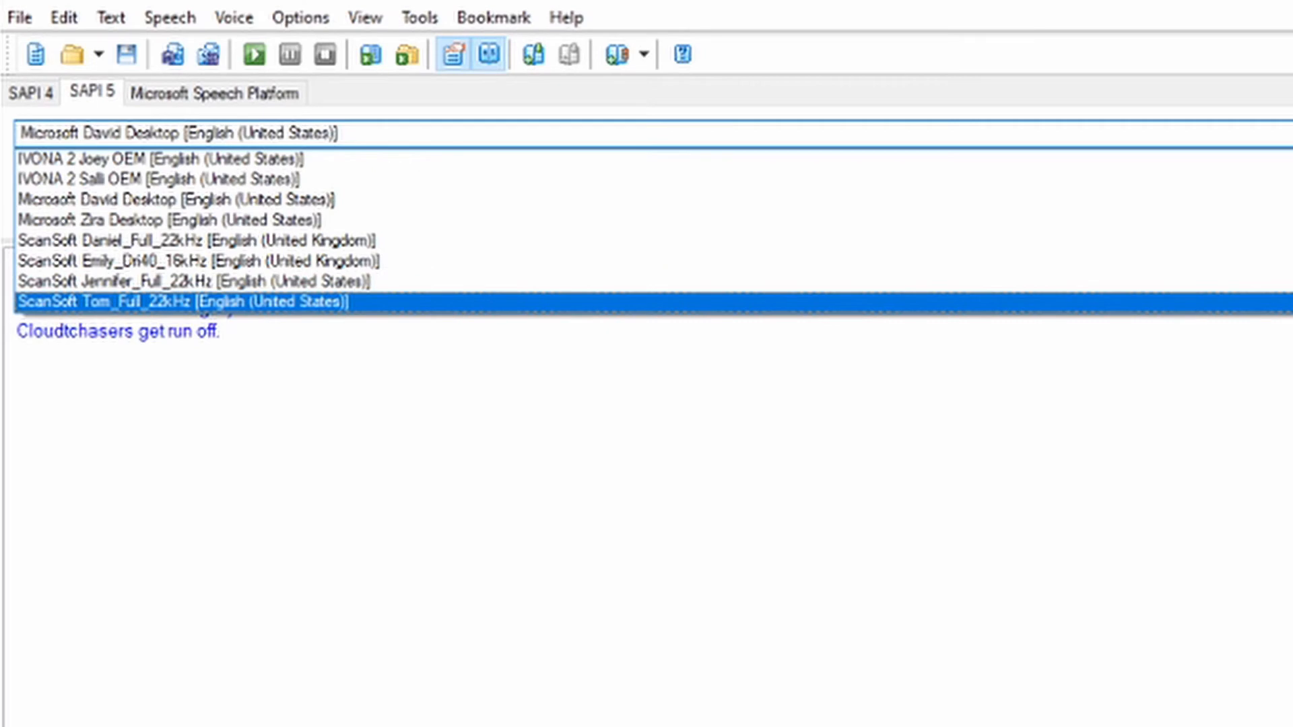
key("Escape")
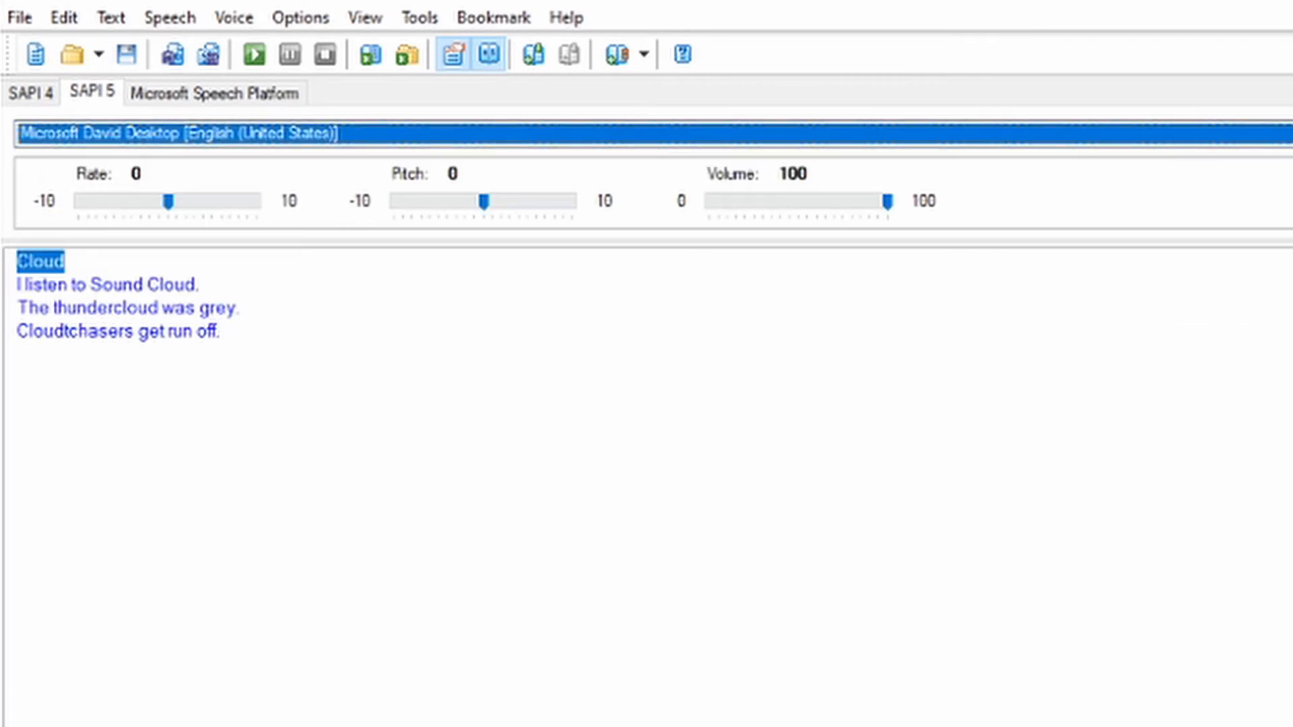
left_click(257, 57)
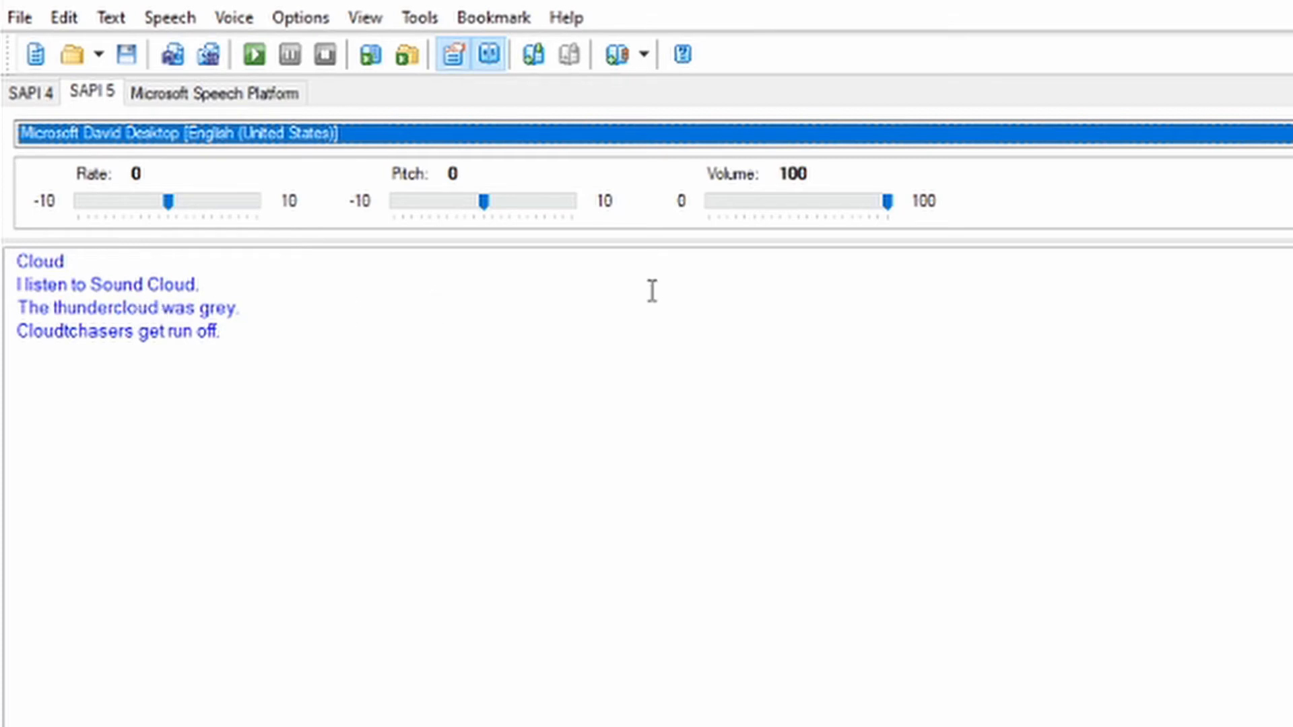
Step: Switch the voice to IVONA 2 Joey OEM and read the document aloud, stopping playback at the end
left_click(1285, 134)
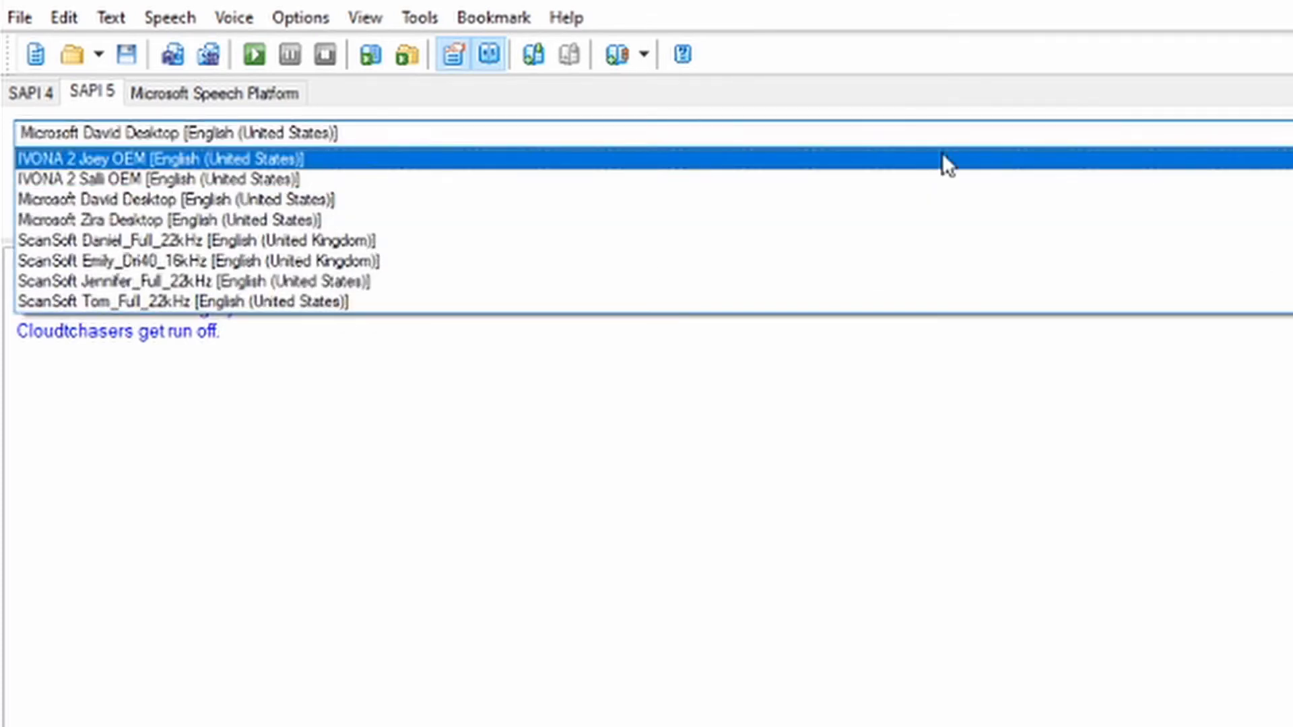
left_click(144, 159)
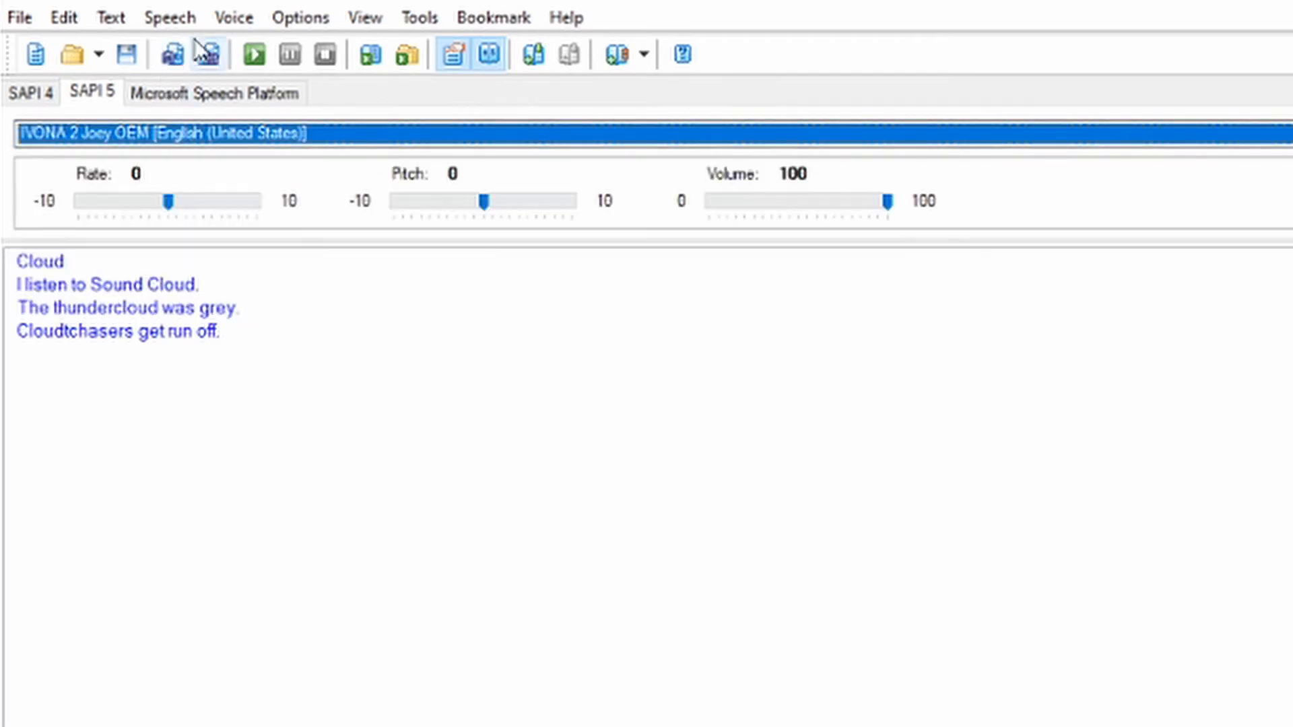
left_click(260, 55)
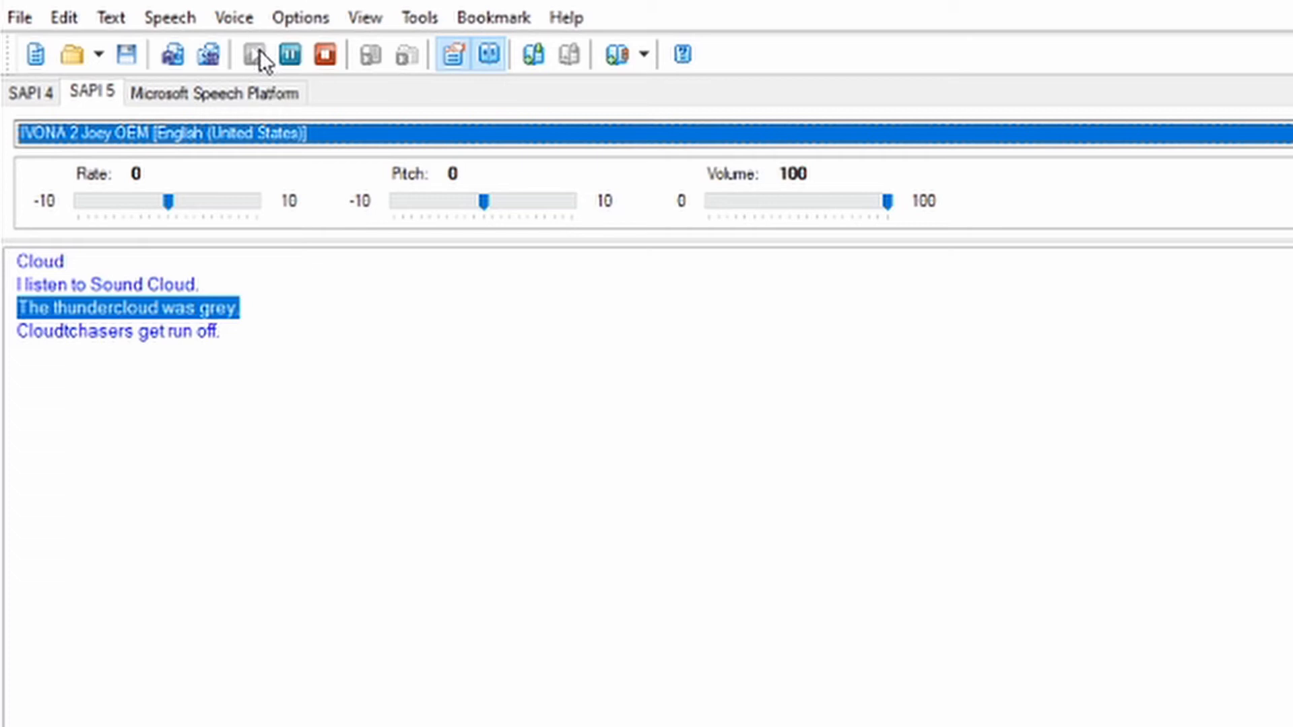
left_click(326, 54)
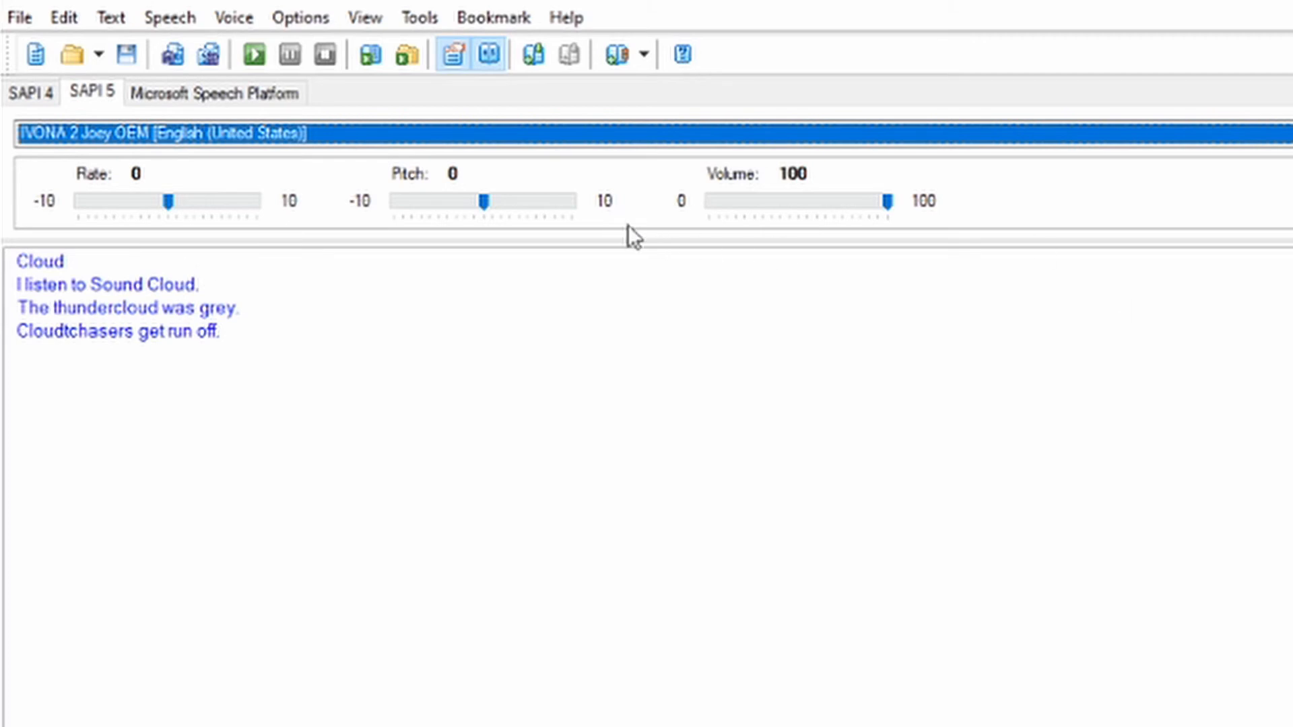
Step: Replace every occurrence of "cloud" with "booboo" in the document and read the changed text aloud
left_click(65, 17)
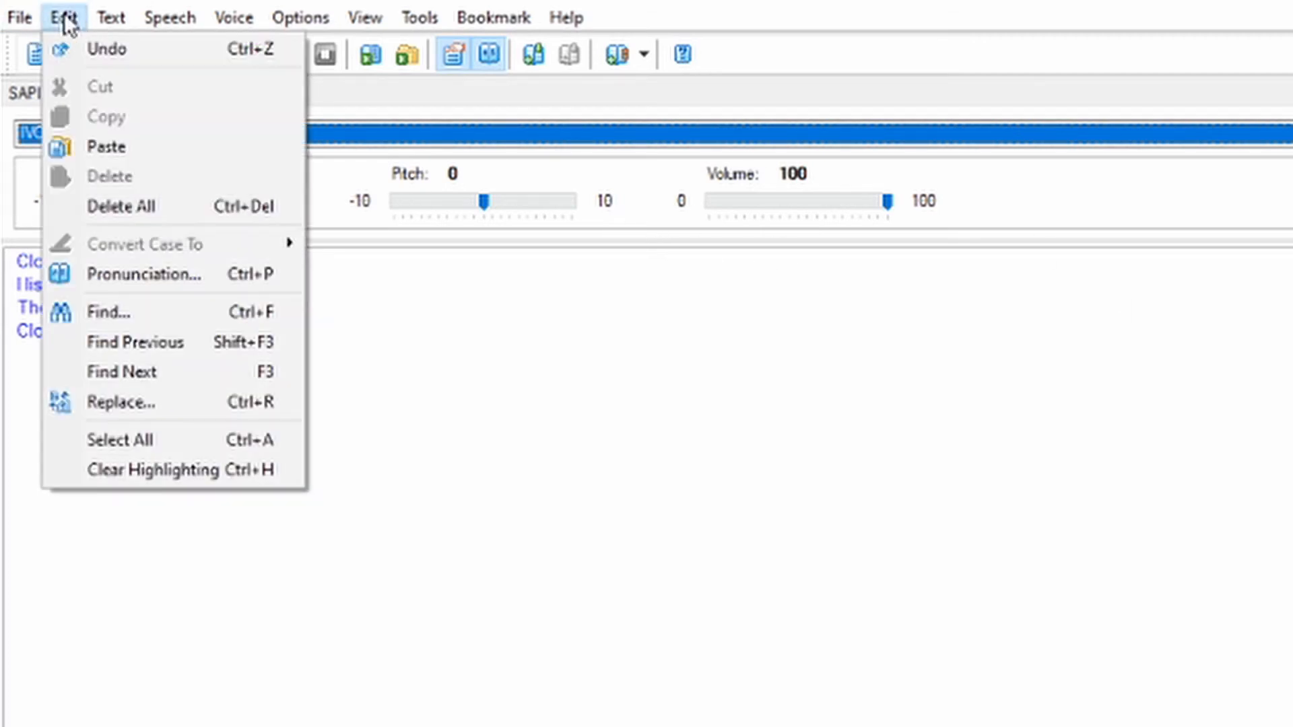
left_click(159, 402)
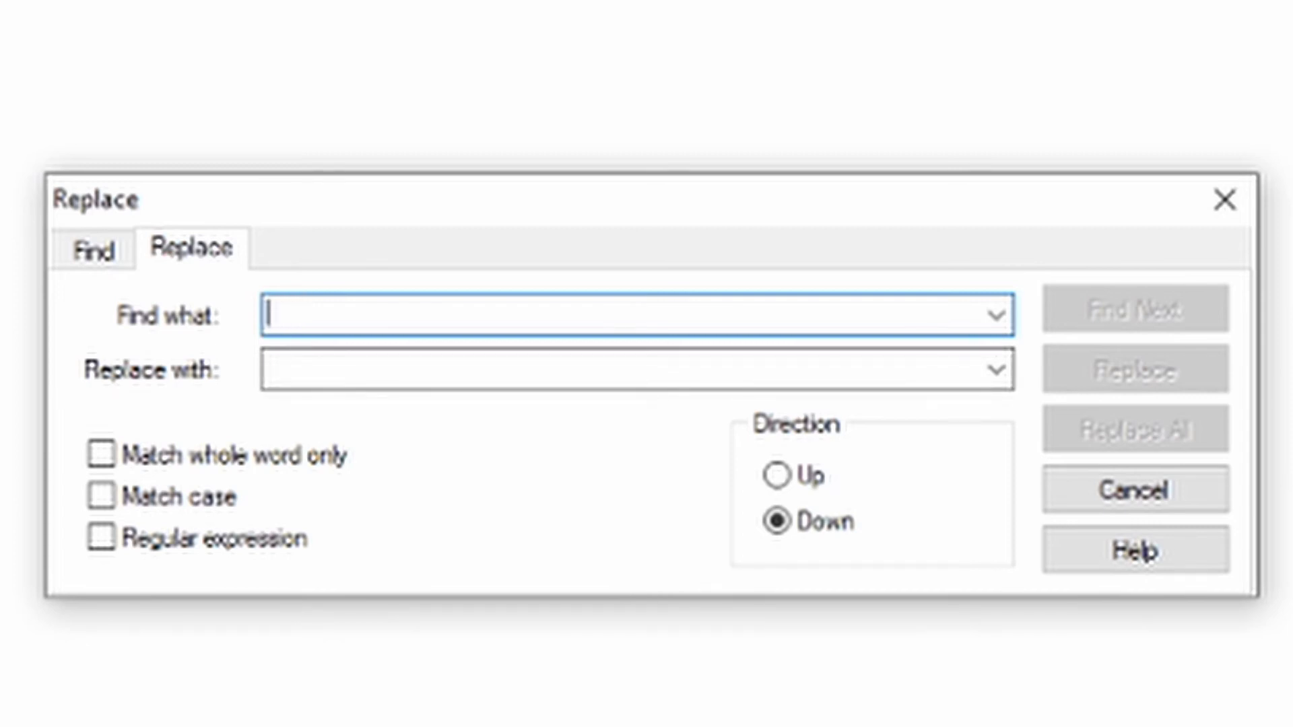
type("cl")
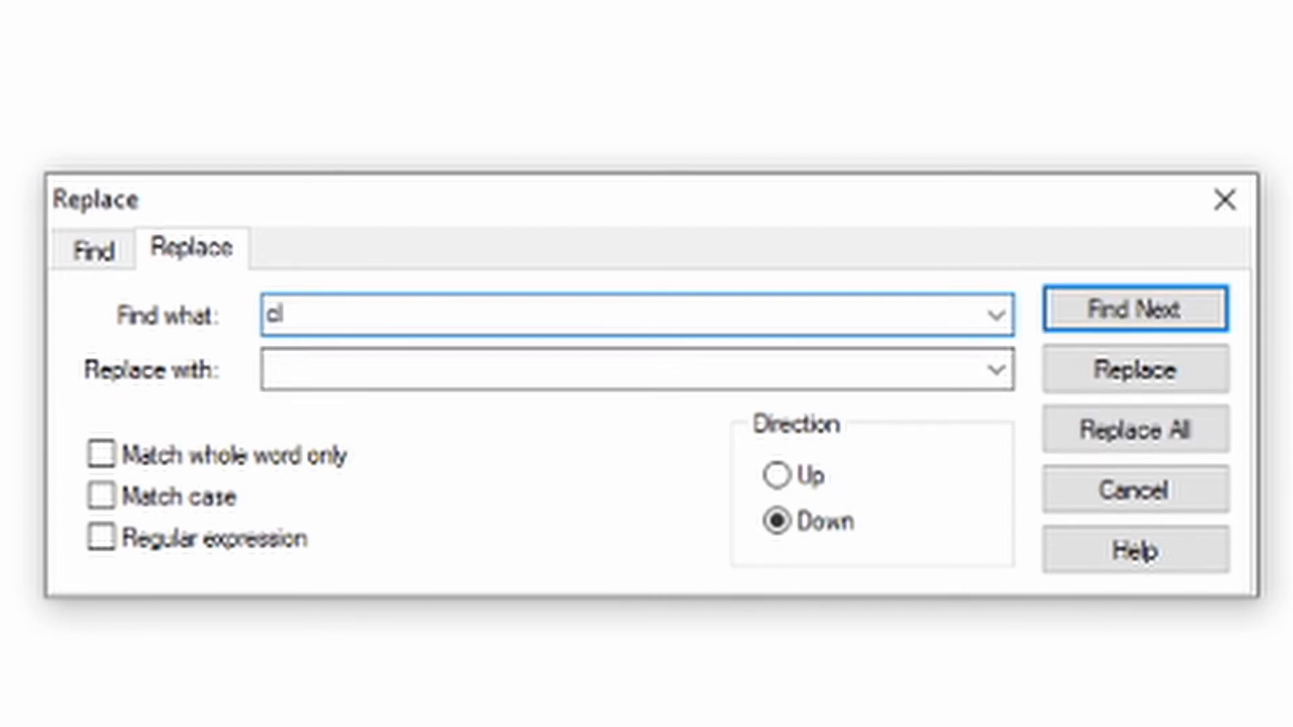
type("oud")
left_click(280, 367)
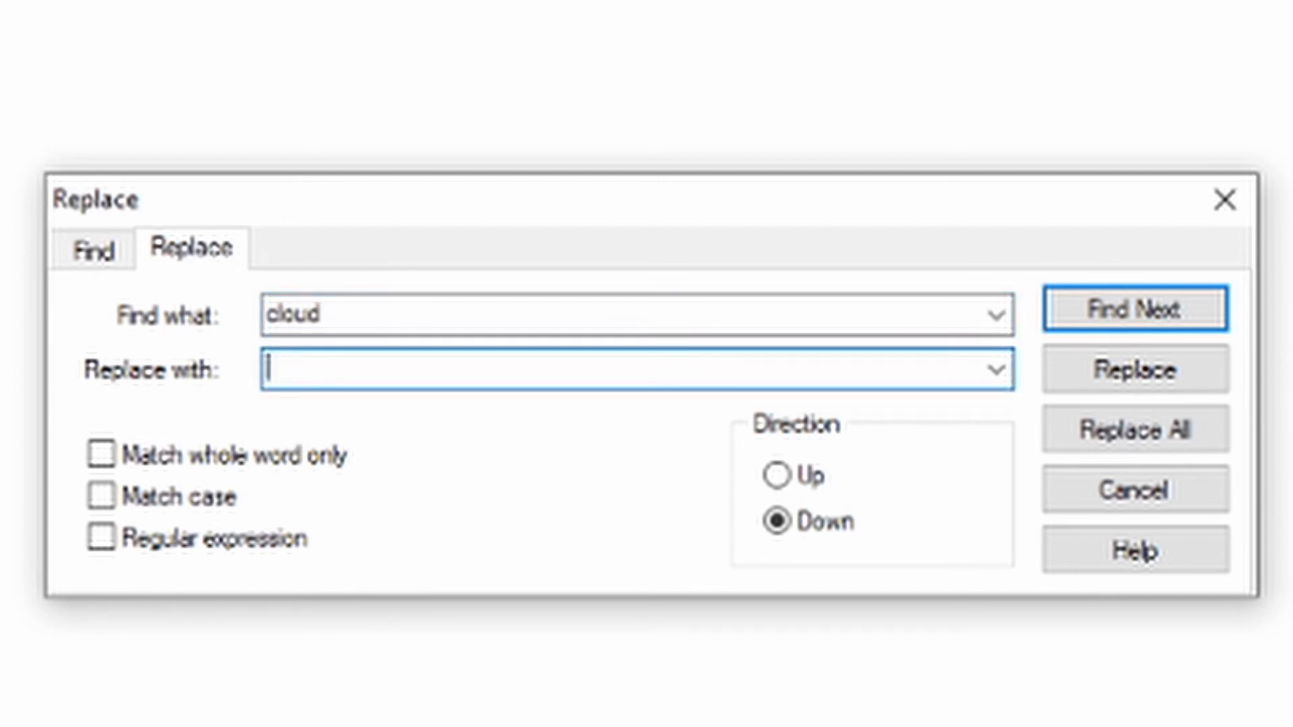
type("booboo")
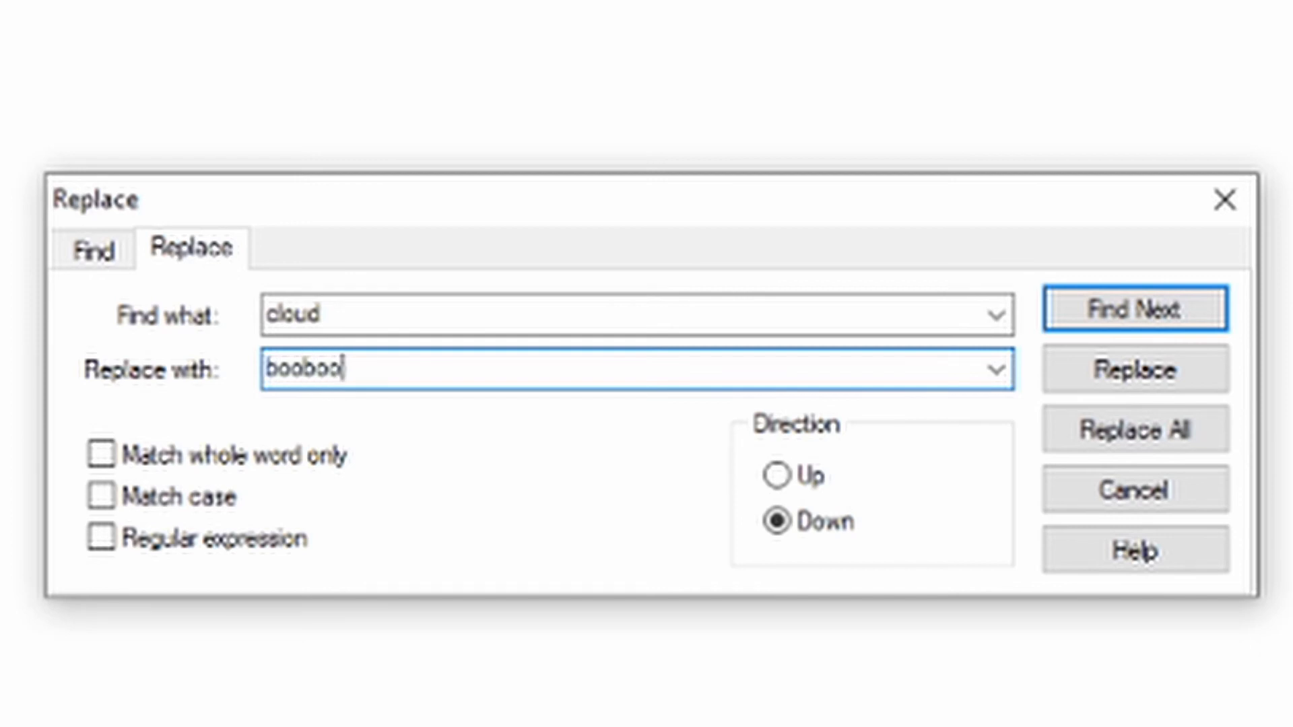
left_click(1126, 434)
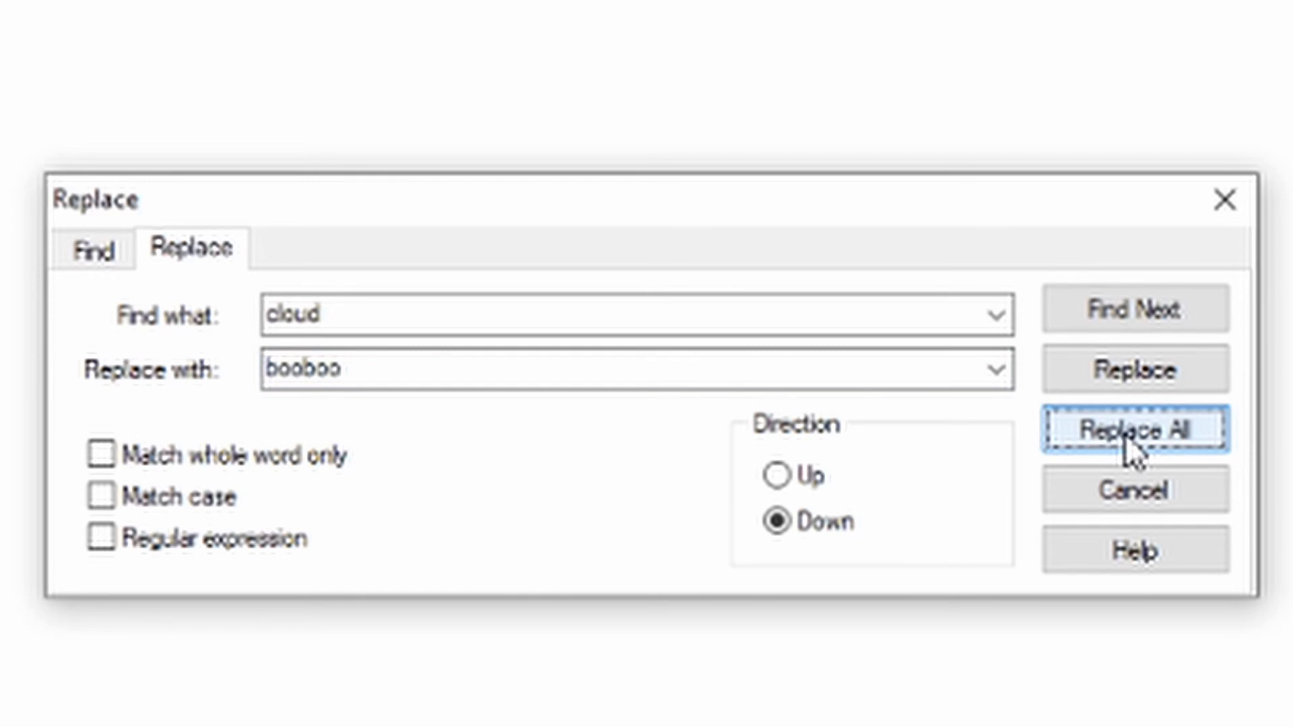
left_click(1230, 207)
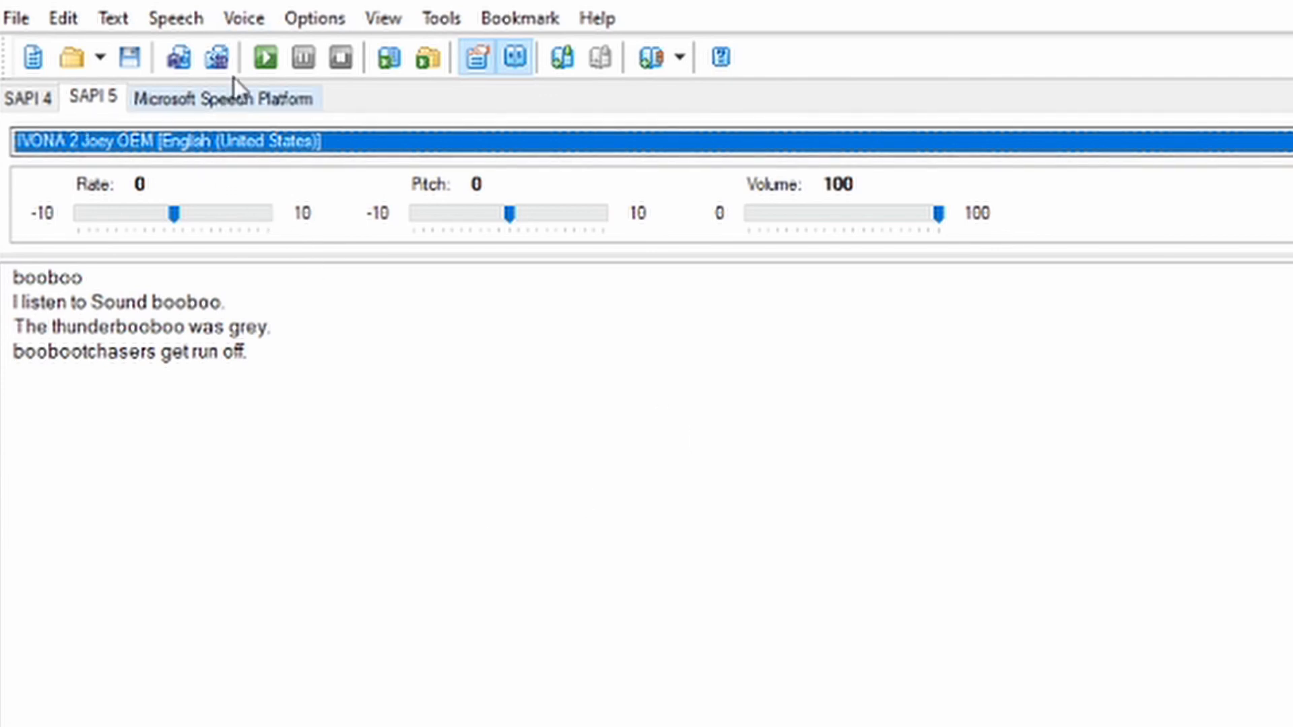
left_click(264, 58)
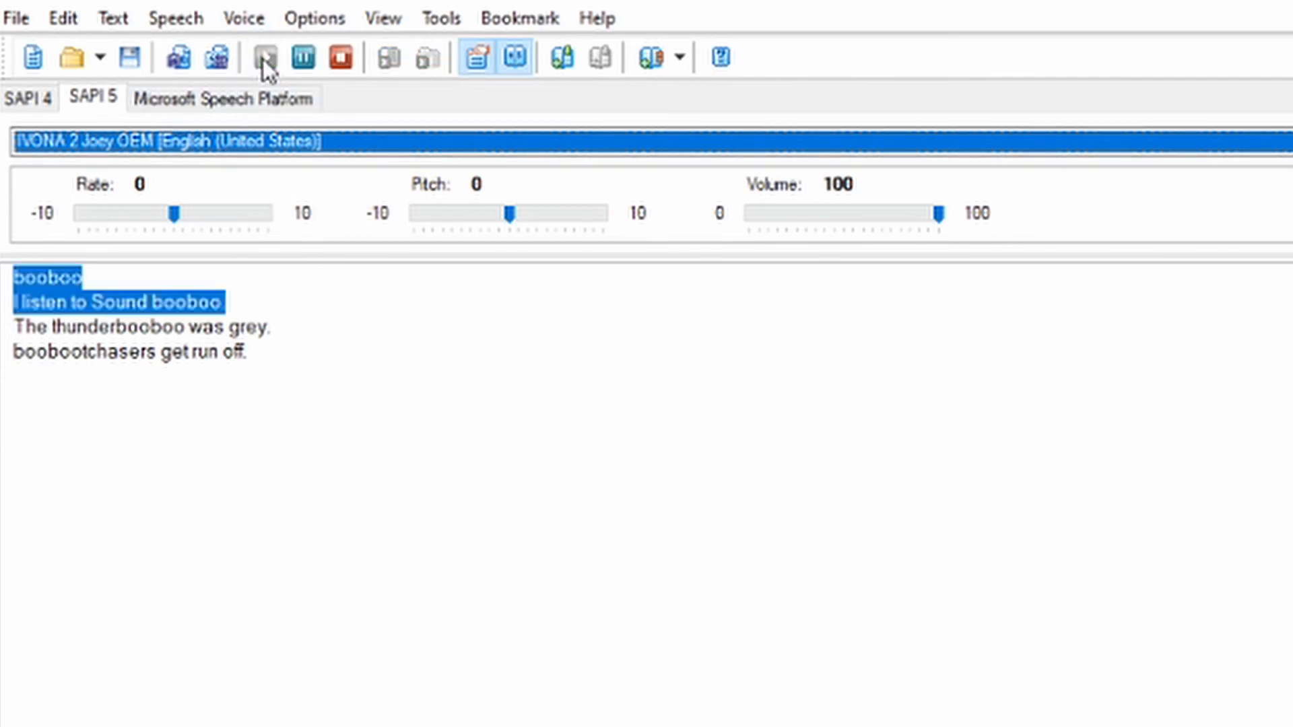